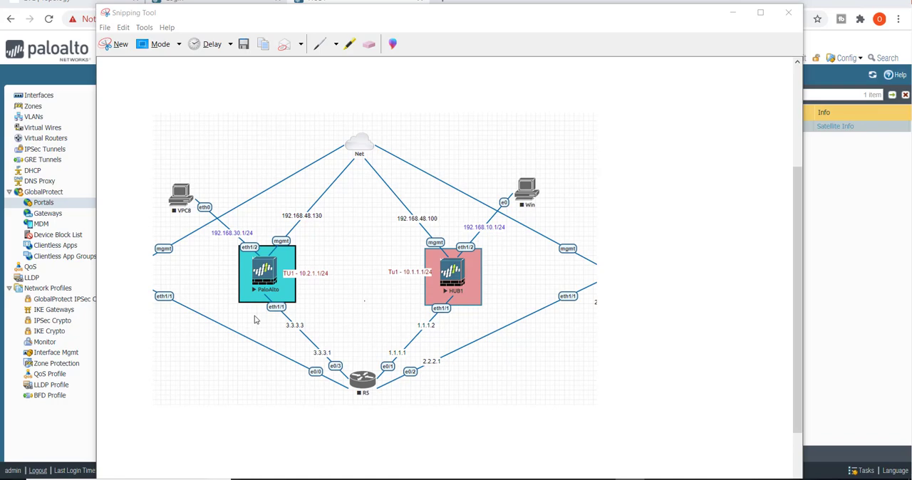
- Examine the network topology diagram of the HUB1 and PaloAlto firewalls and return to the HUB1 firewall's web interface
left_click(364, 301)
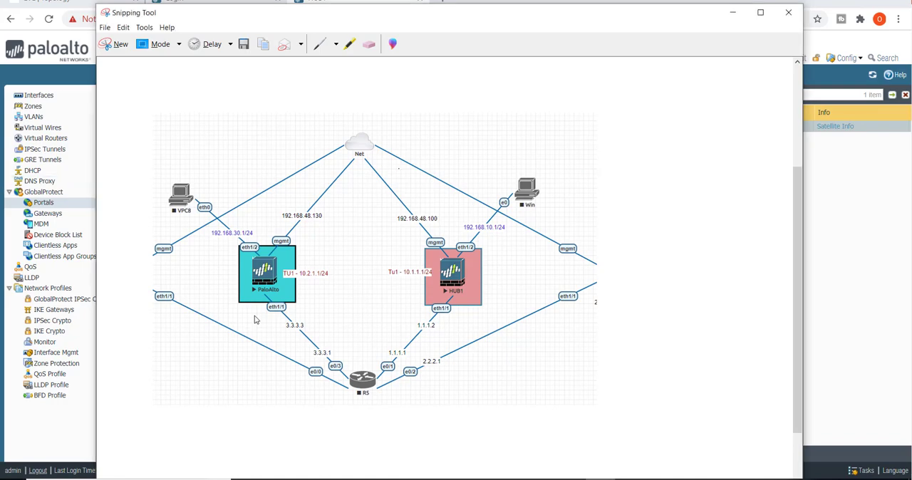
left_click(759, 12)
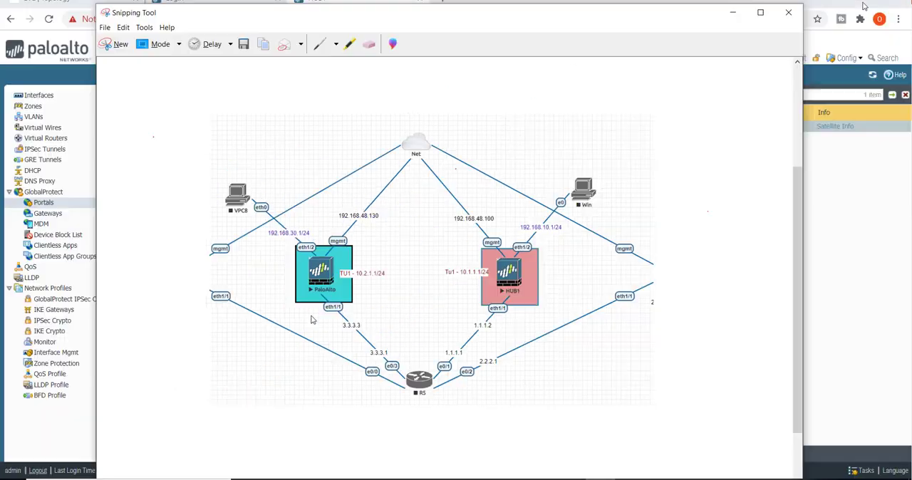
left_click(870, 7)
left_click_drag(478, 20, 911, 103)
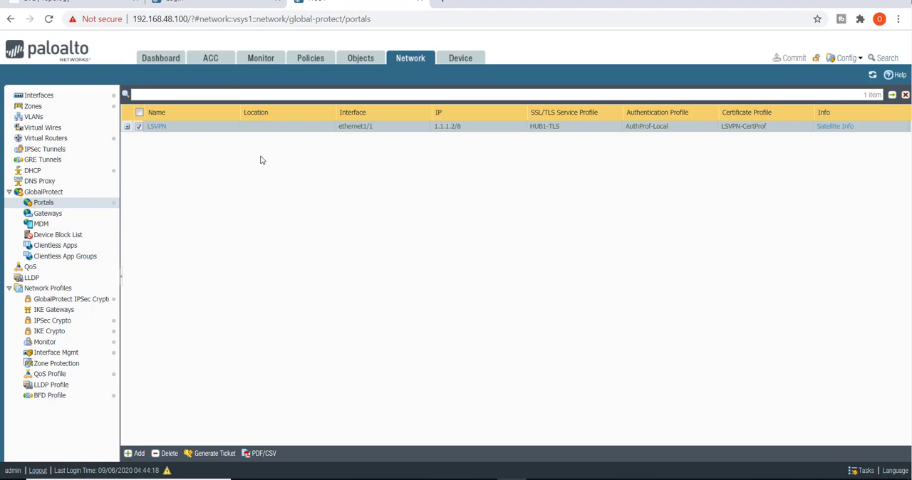
- Add a new GlobalProtect gateway and name it HUB1
left_click(48, 213)
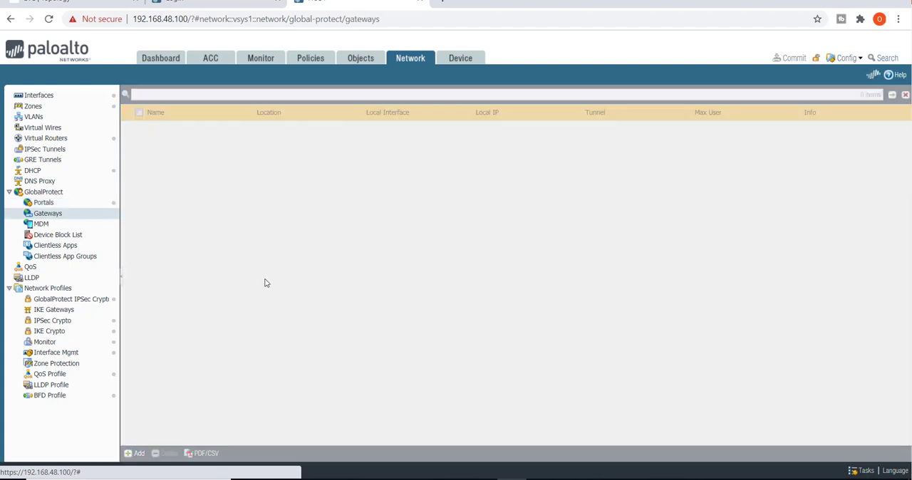
left_click(72, 203)
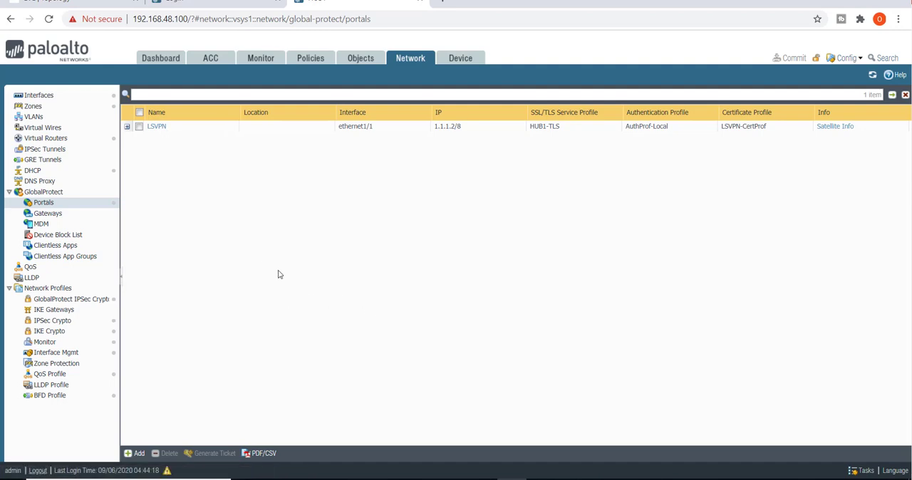
left_click(75, 215)
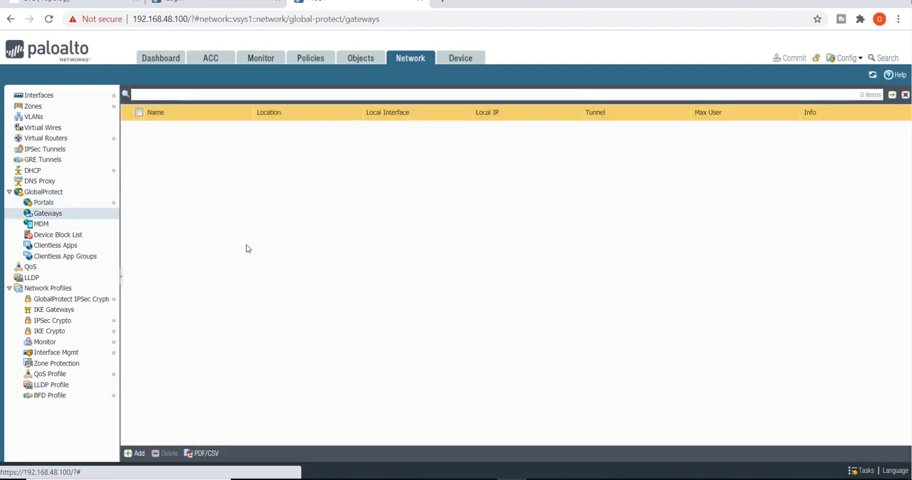
left_click(137, 454)
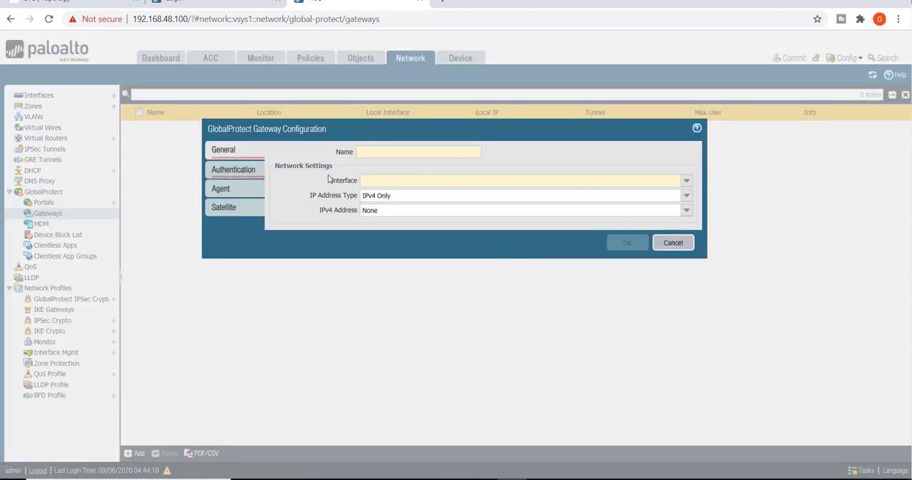
left_click(387, 152)
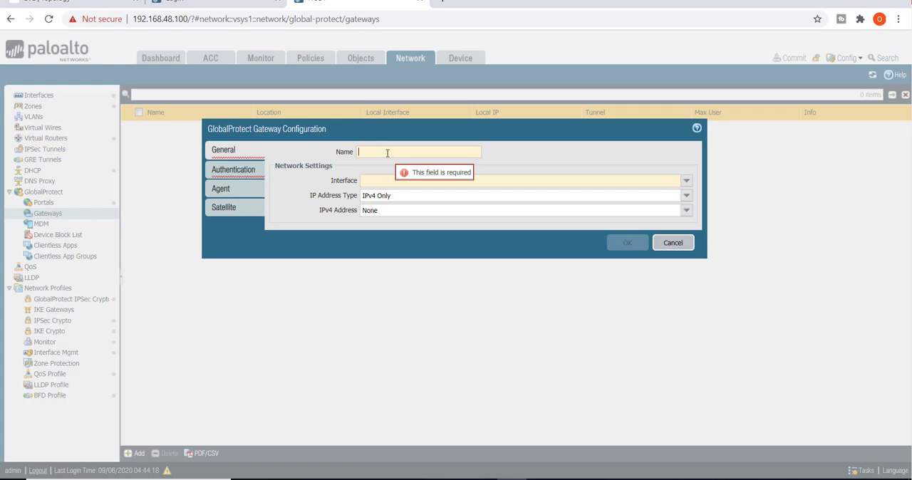
type("HUB1")
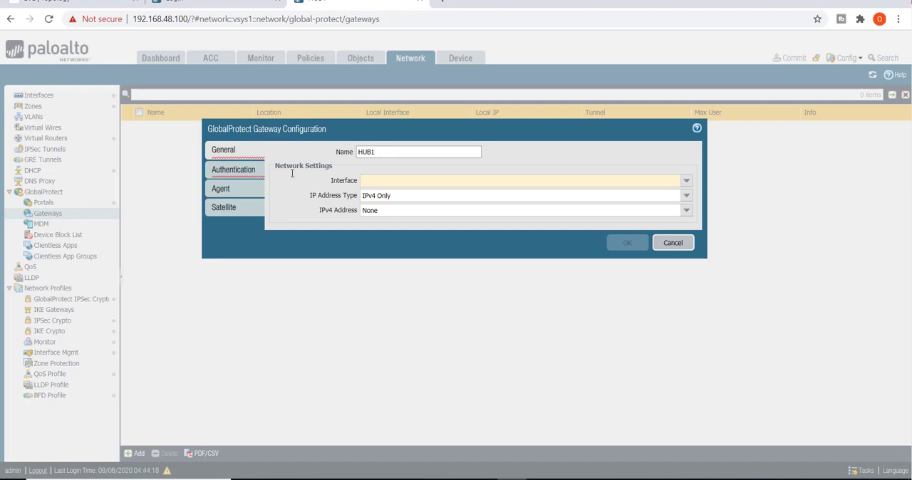
- Set the gateway's network settings to interface ethernet1/1, address type IPv4 Only and IPv4 address 1.1.1.2/8
left_click(686, 182)
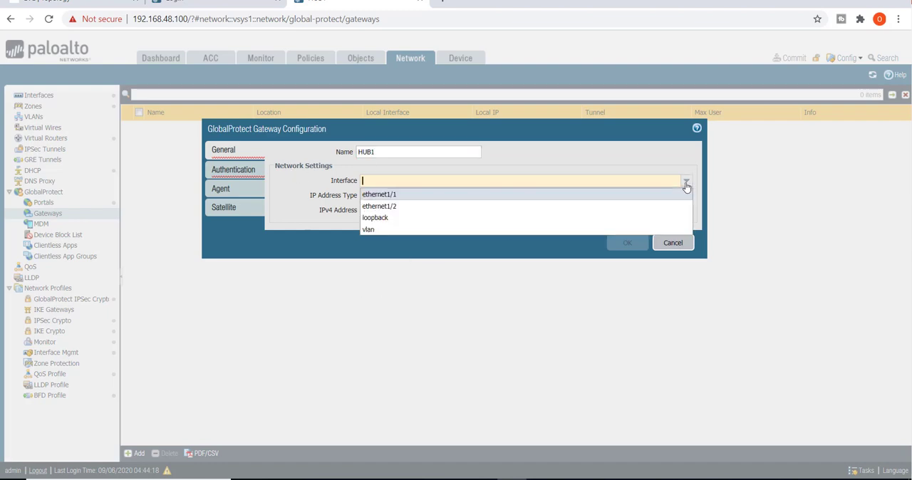
left_click(406, 195)
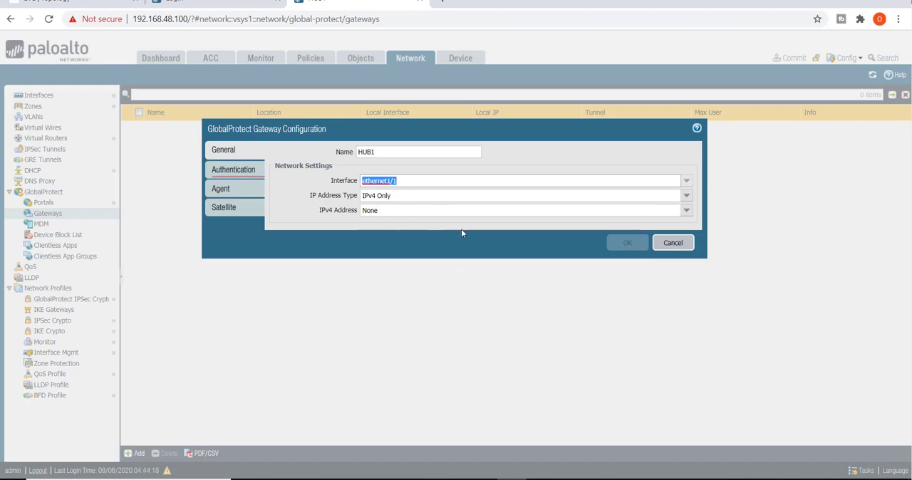
left_click(687, 199)
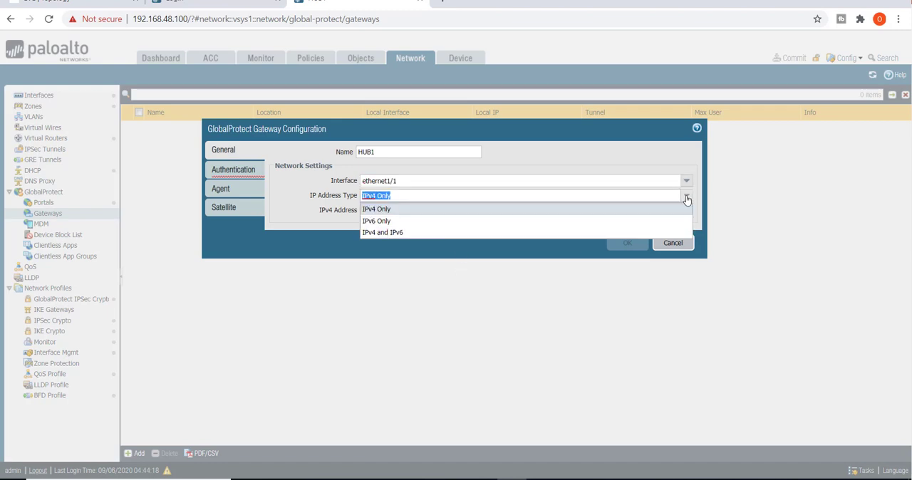
left_click(686, 199)
left_click(687, 210)
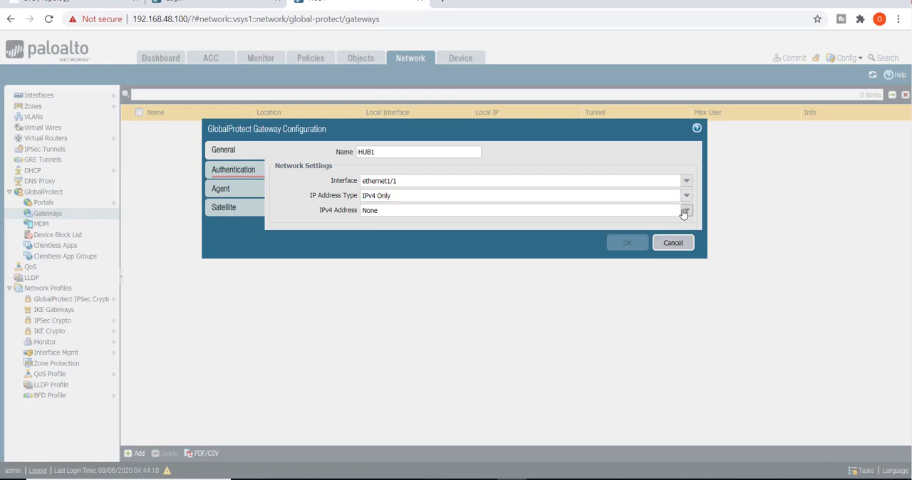
left_click(378, 236)
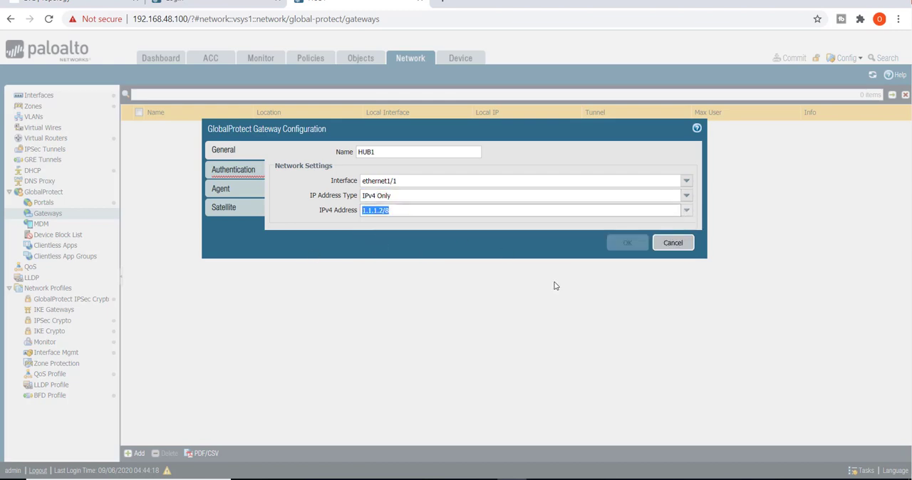
left_click(481, 253)
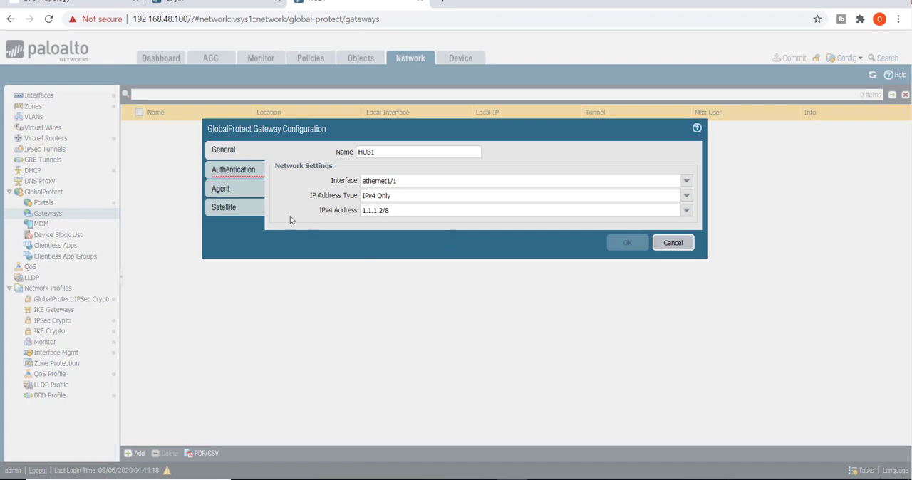
- Configure the gateway's authentication with SSL/TLS service profile HUB1-TLS and certificate profile LSVPN-CertProf
left_click(233, 171)
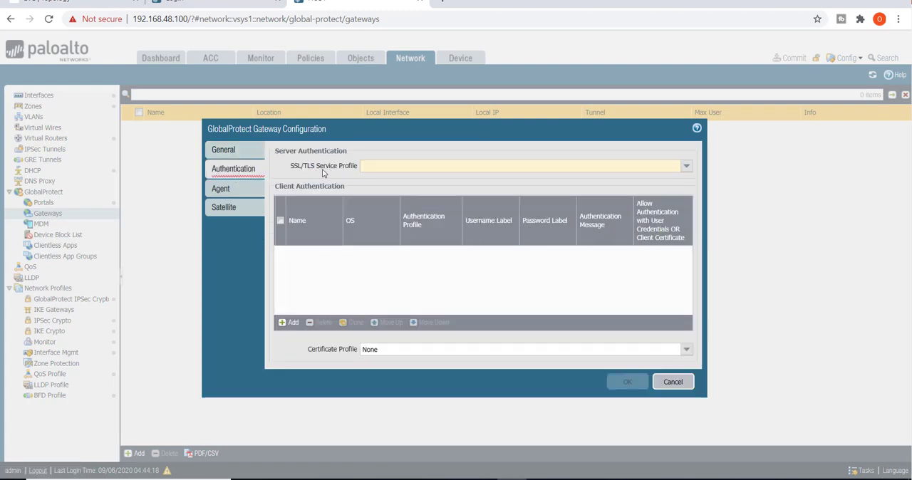
left_click(687, 169)
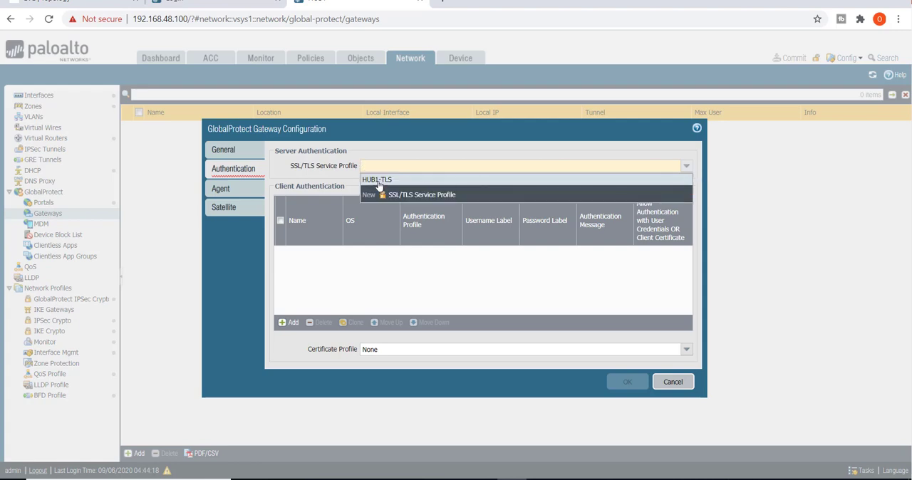
left_click(378, 184)
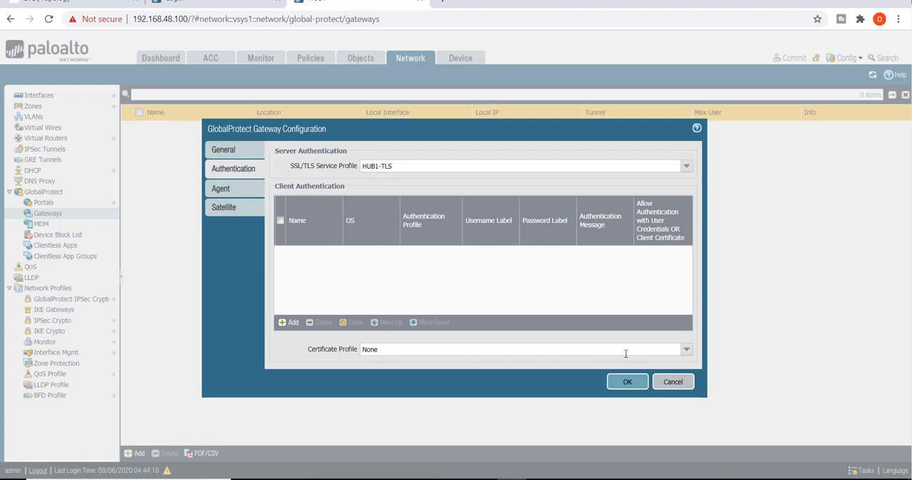
left_click(685, 349)
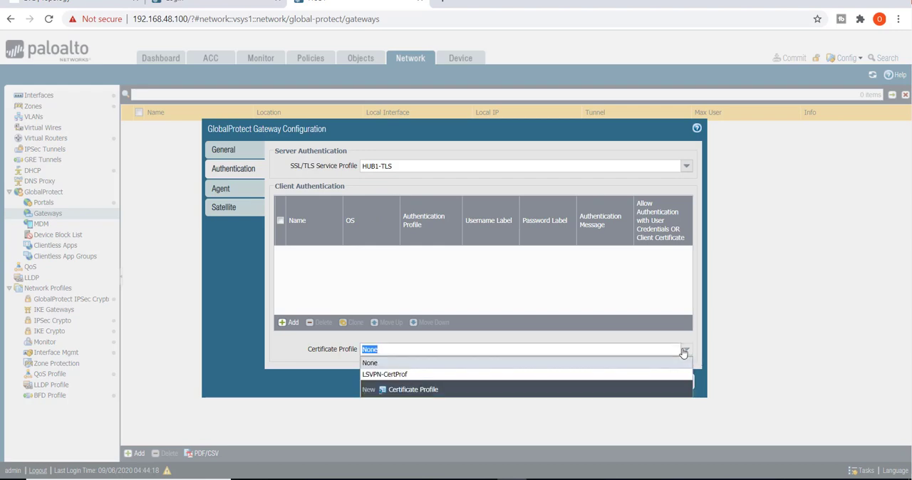
left_click(400, 374)
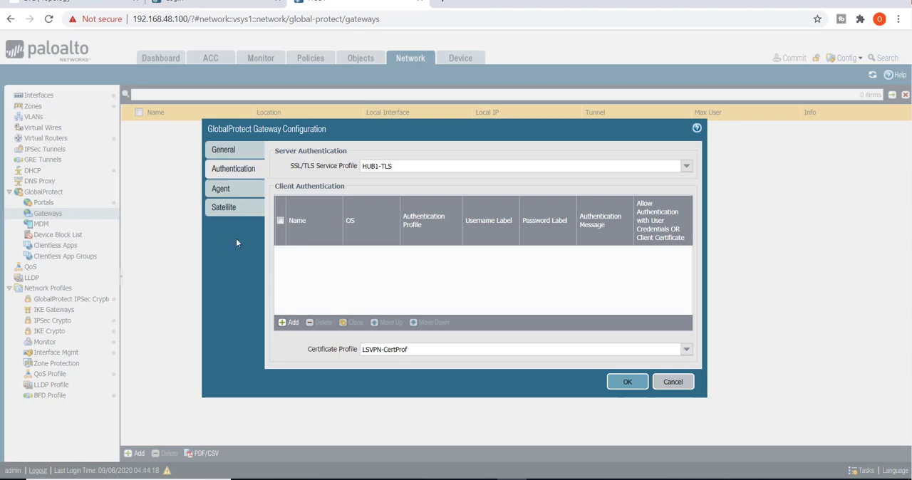
- Enable the gateway's satellite tunnel configuration and assign tunnel.1 as its tunnel interface
left_click(227, 208)
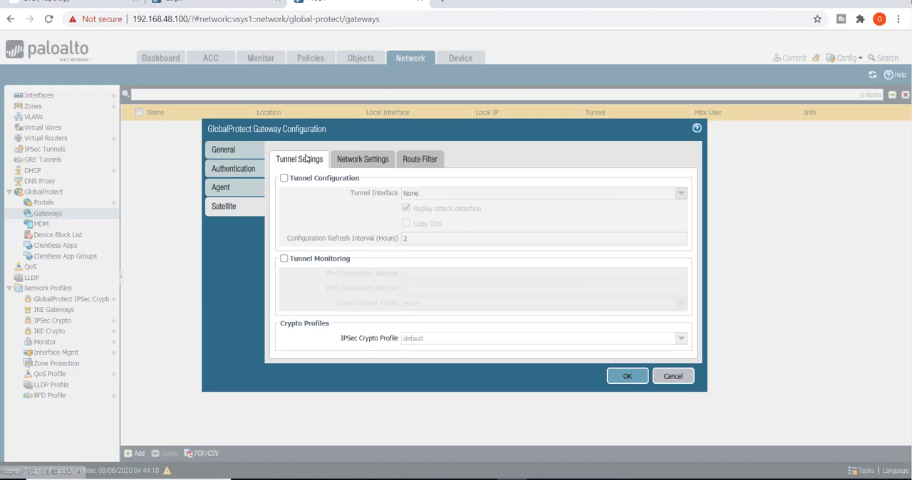
left_click(284, 178)
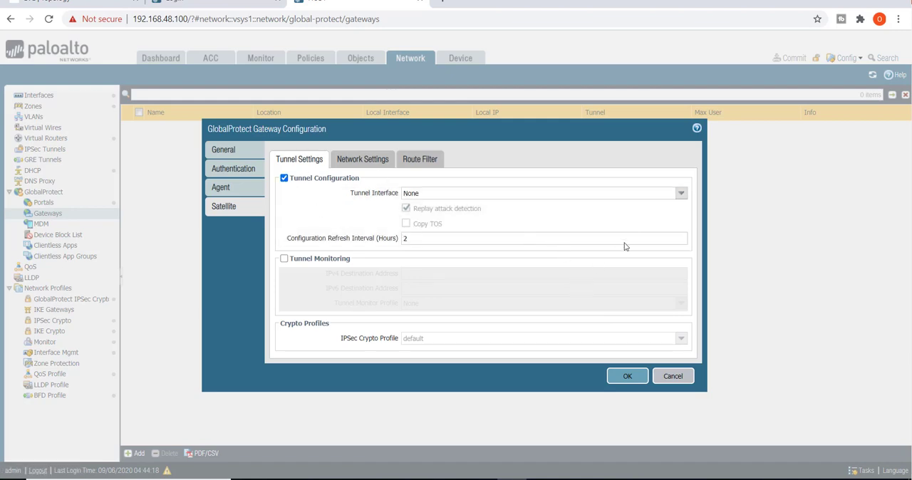
left_click(681, 194)
left_click(415, 230)
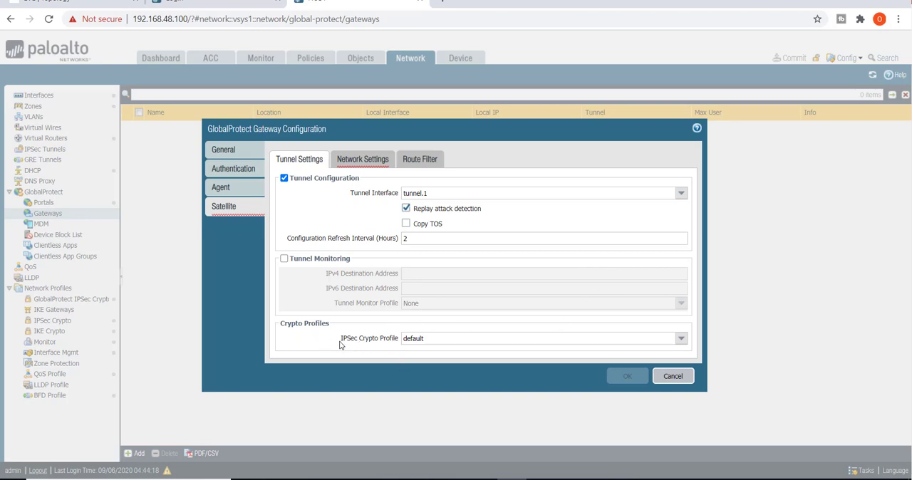
left_click_drag(340, 345, 391, 344)
- Add the IP pool range 192.168.10.1-192.168.10.5 to the satellite network settings
left_click(364, 159)
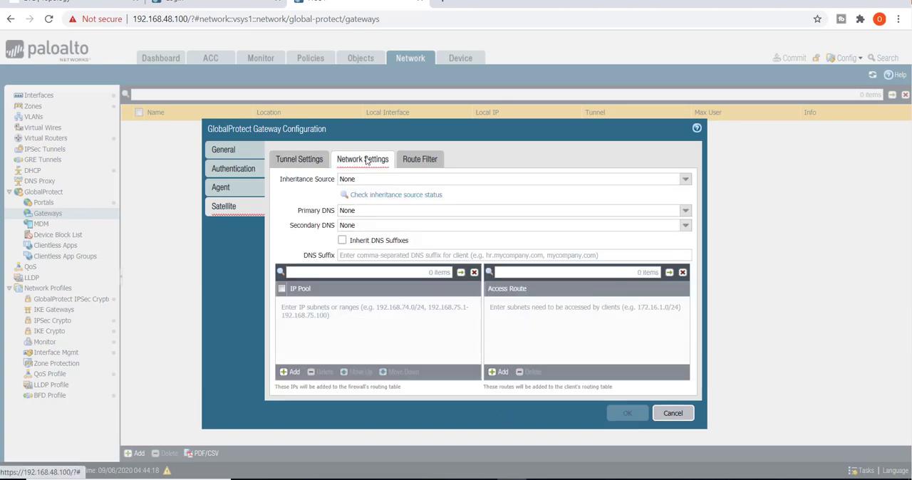
left_click(290, 372)
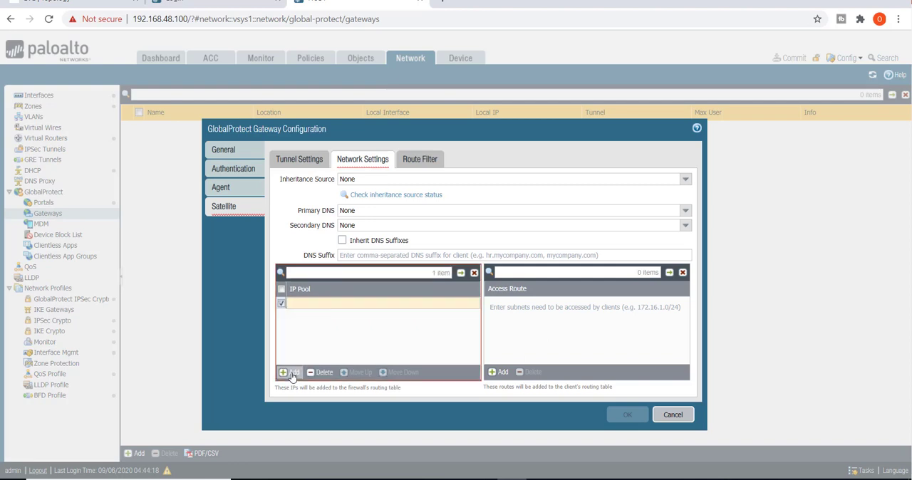
type("192.168")
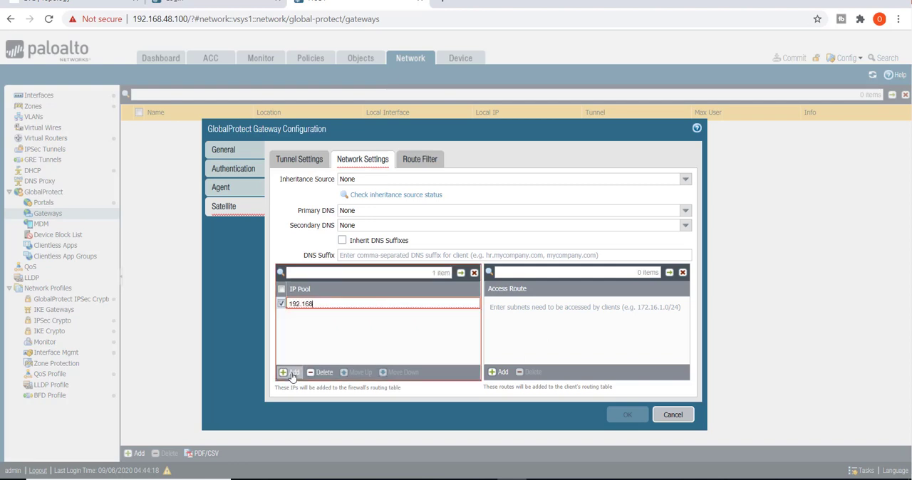
type(".10.1")
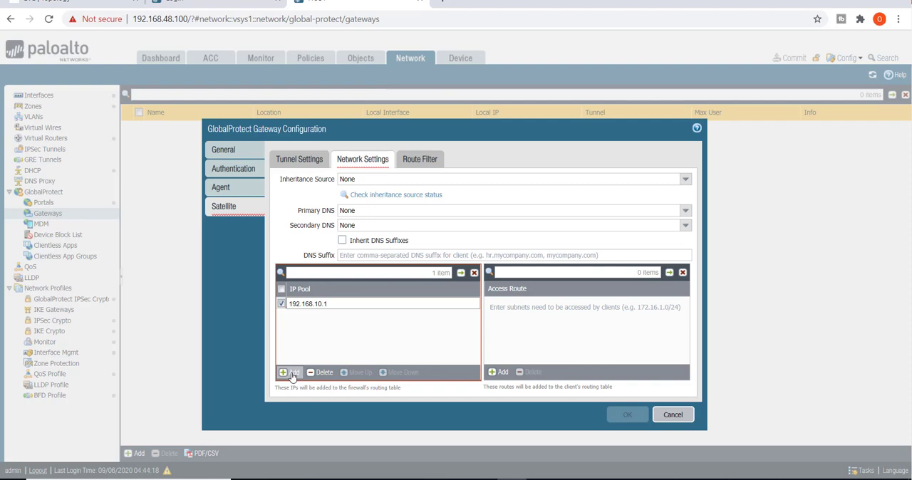
type("-192.168")
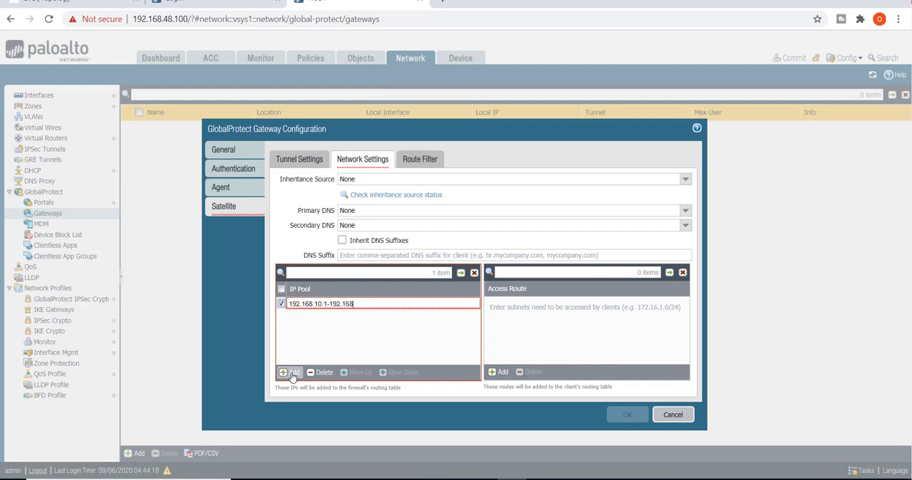
type(".10.5")
key("Return")
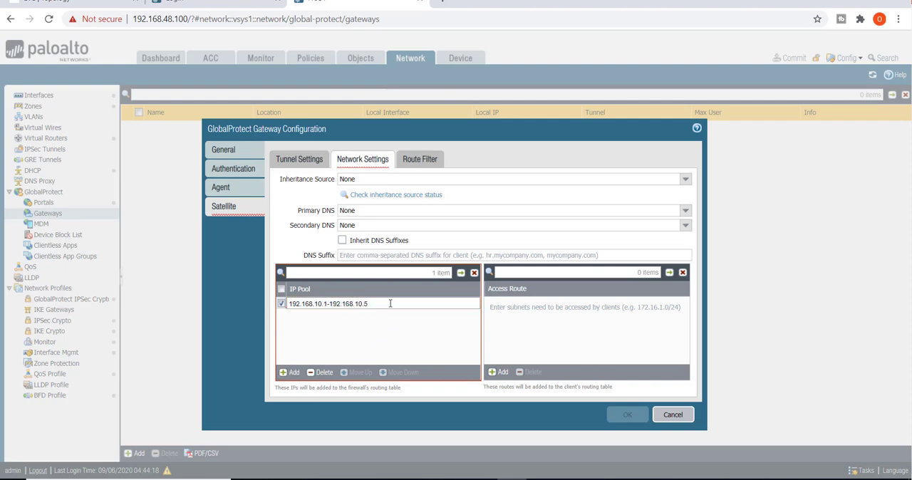
left_click(379, 336)
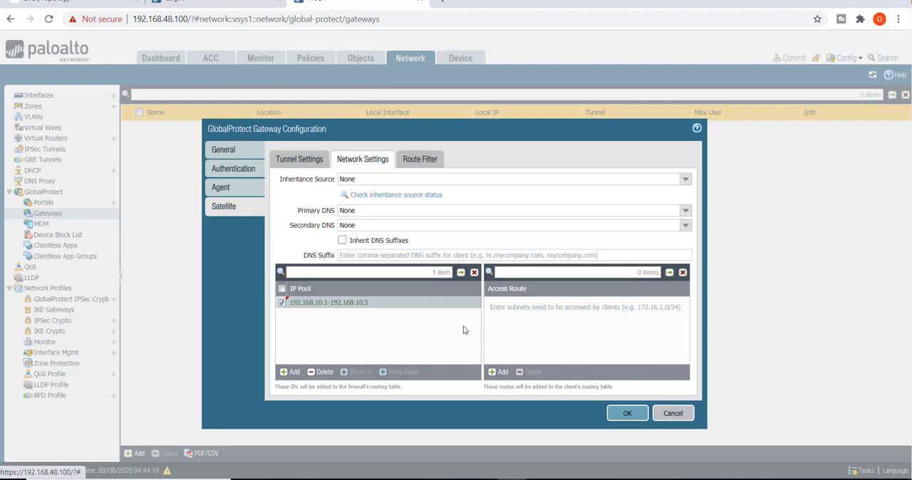
- Add the access route 0.0.0.0/0 to the satellite network settings
left_click(501, 374)
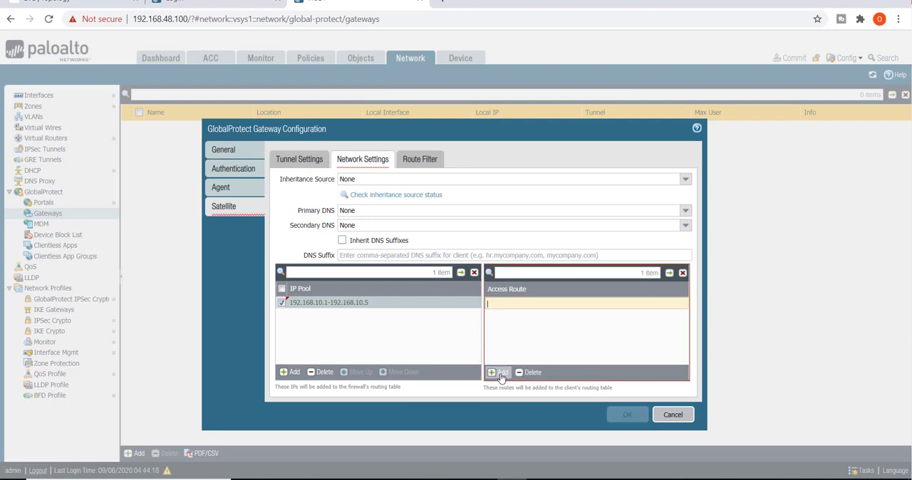
type("0.0.0.0")
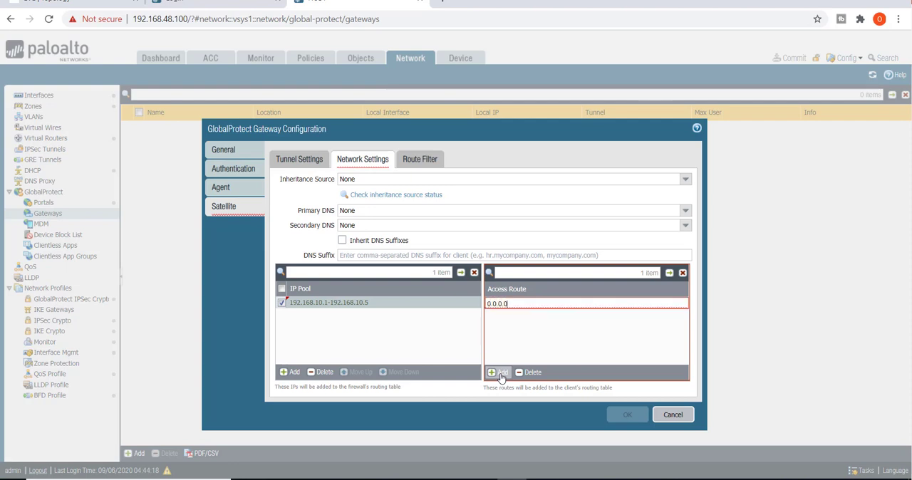
key("Return")
type("/0")
key("Return")
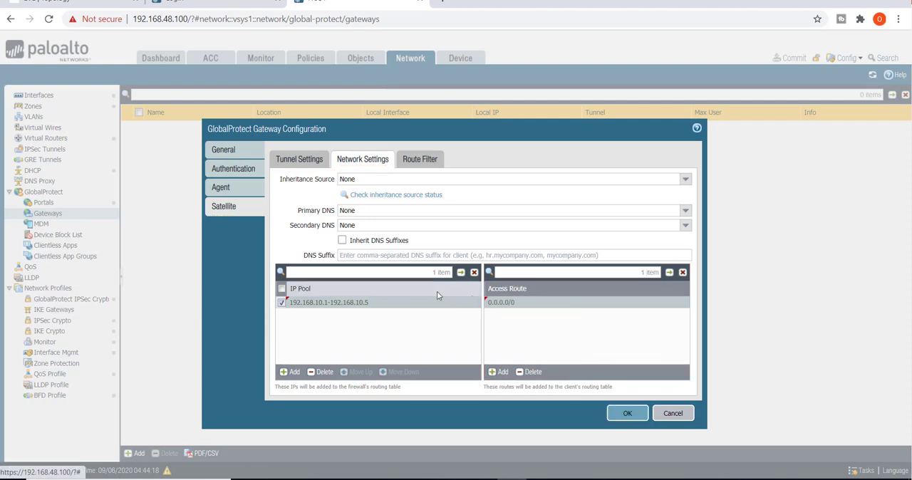
- Enable accepting published routes in the satellite route filter
left_click(424, 162)
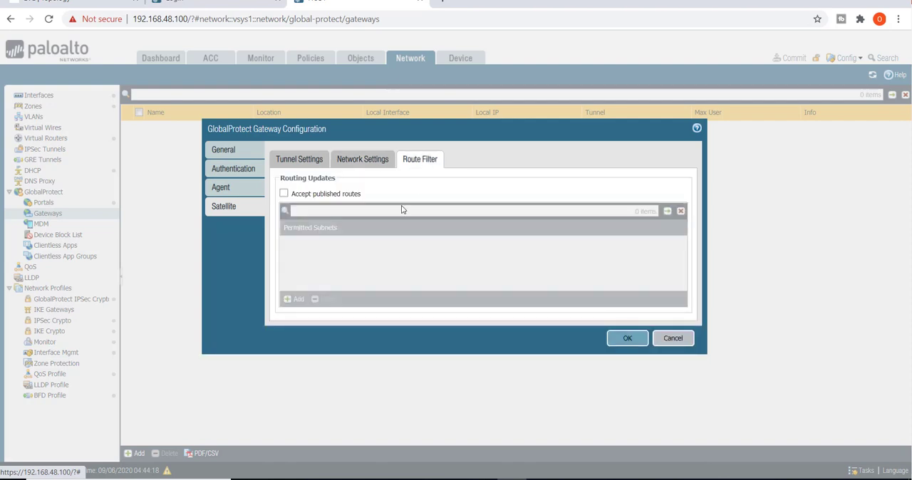
left_click(284, 194)
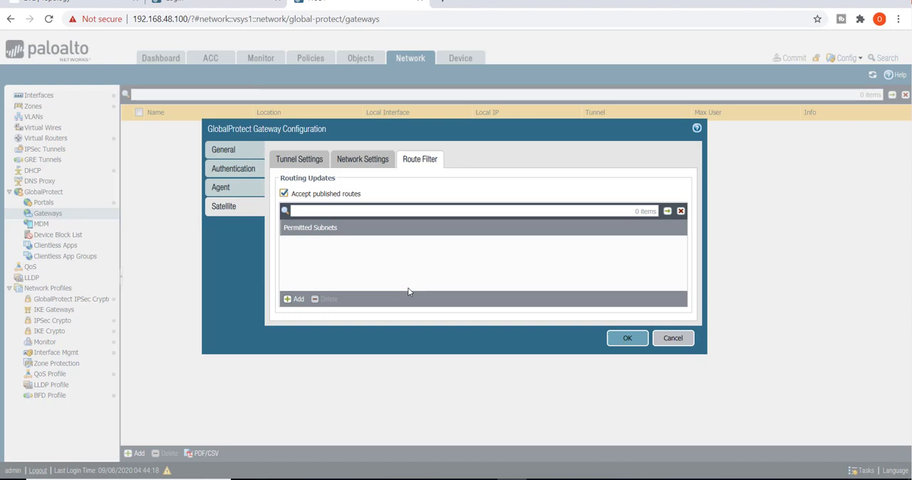
- Save the gateway configuration and check the IP address assigned to the tunnel.1 interface
left_click(627, 339)
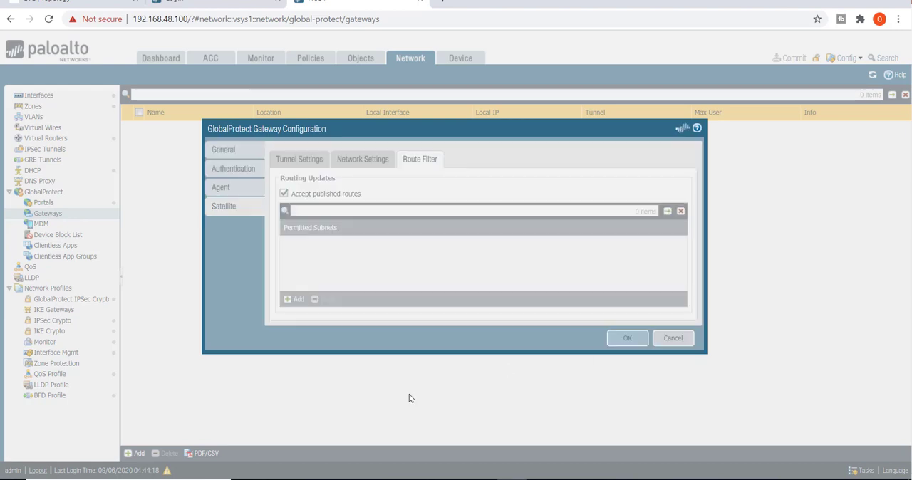
left_click(60, 97)
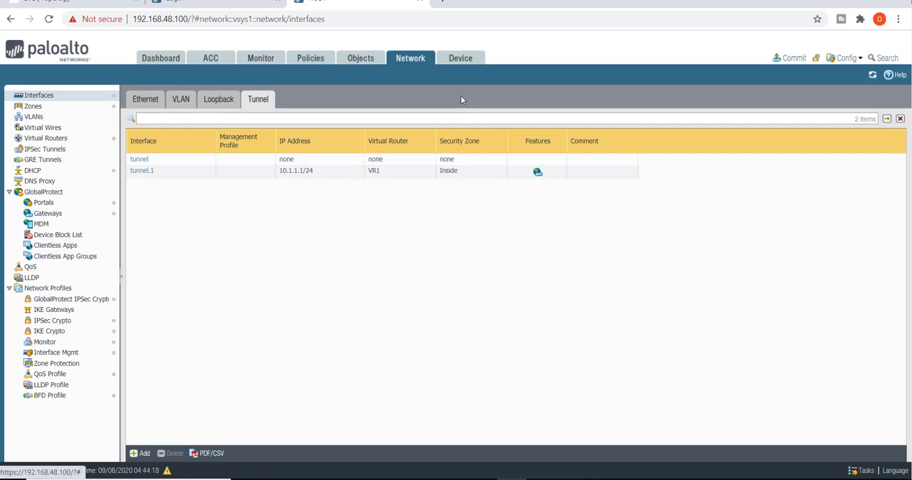
- Change the IP pool in the HUB1 gateway's satellite network settings to 10.1.1.5-10.1.1.10 and save the gateway
left_click(76, 215)
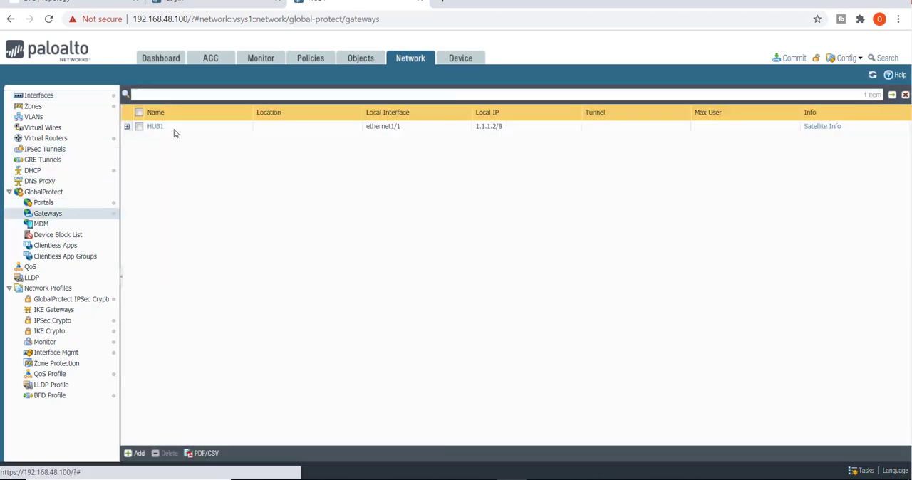
left_click(155, 127)
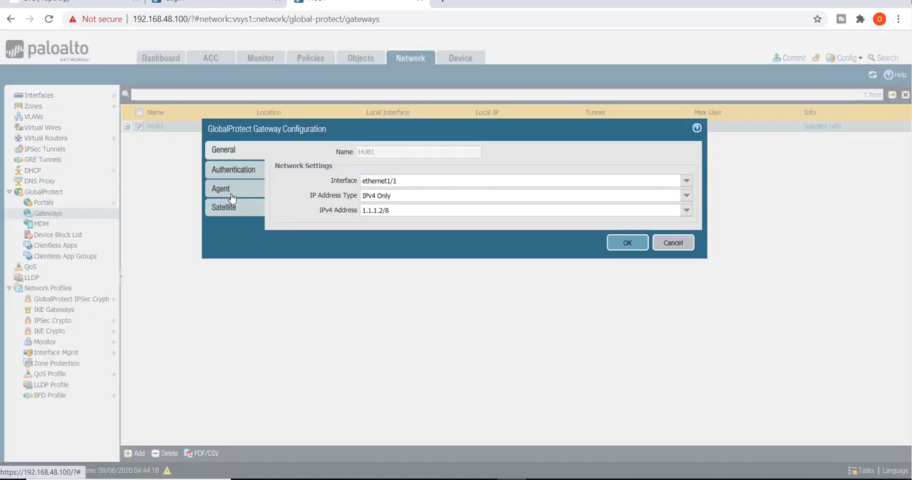
left_click(225, 207)
left_click(356, 163)
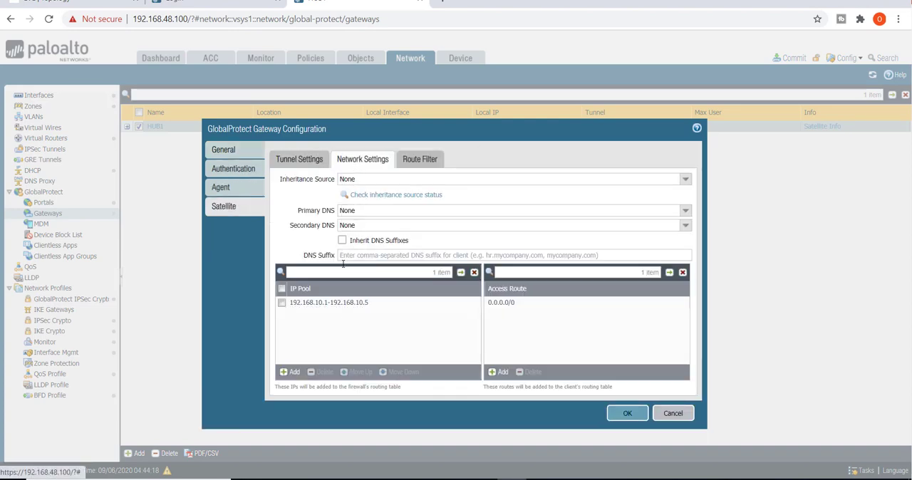
left_click(324, 302)
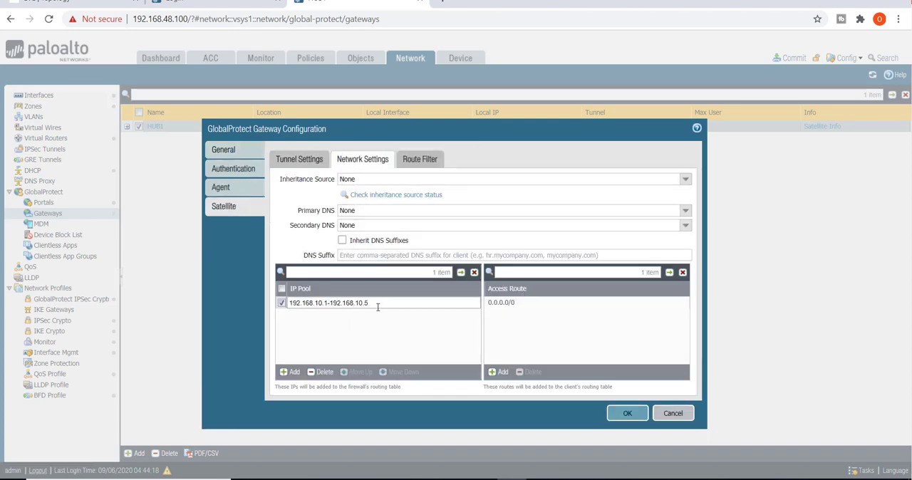
left_click_drag(378, 307, 288, 305)
type("10.1.1")
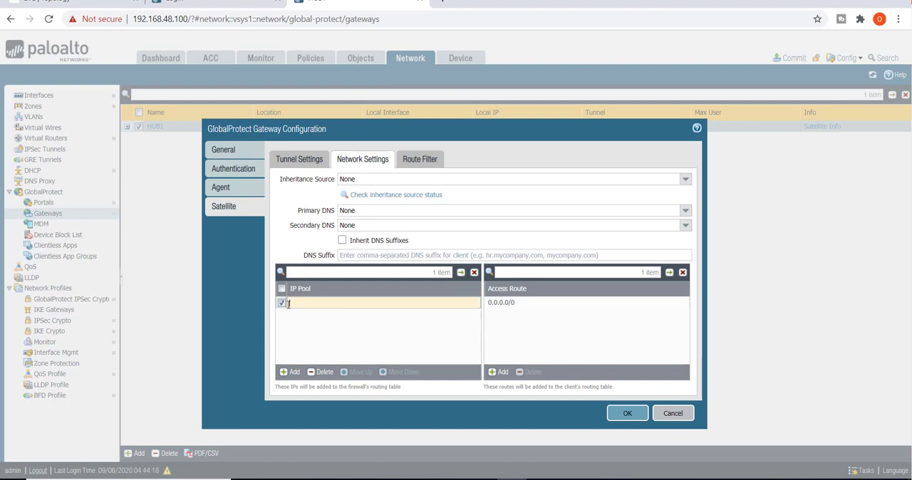
type(".")
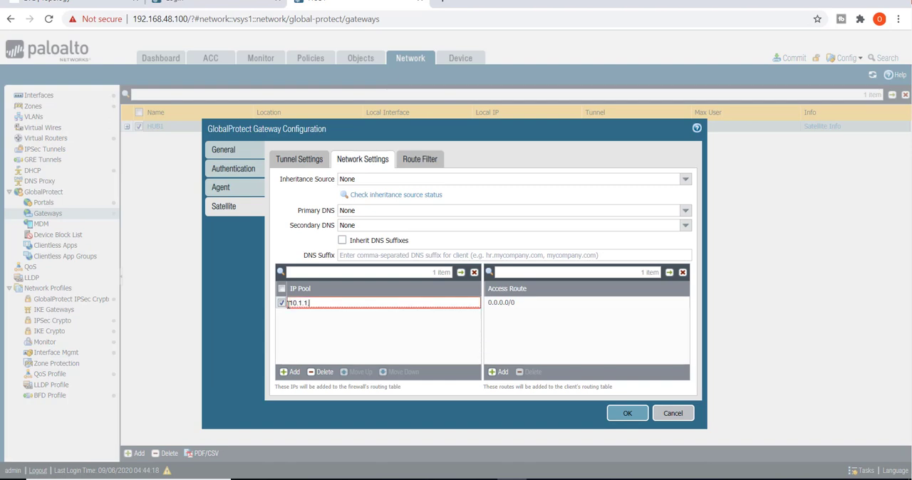
type("5")
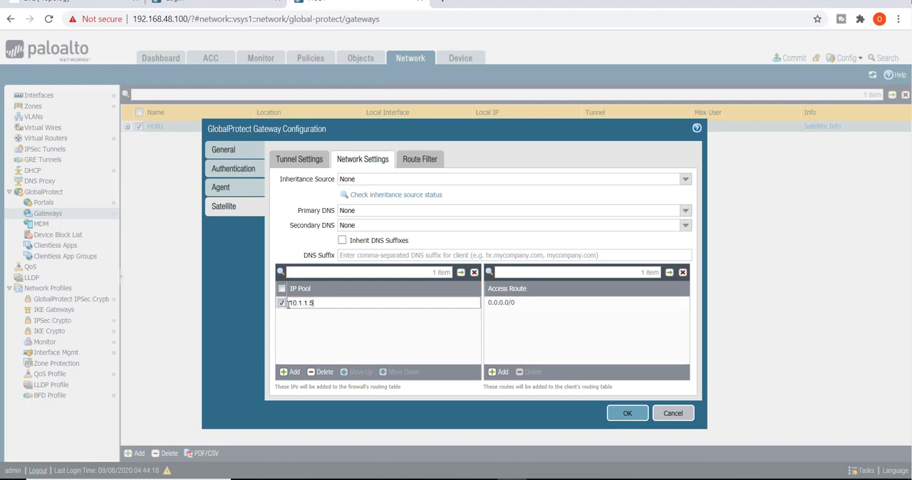
type("-10.1.1")
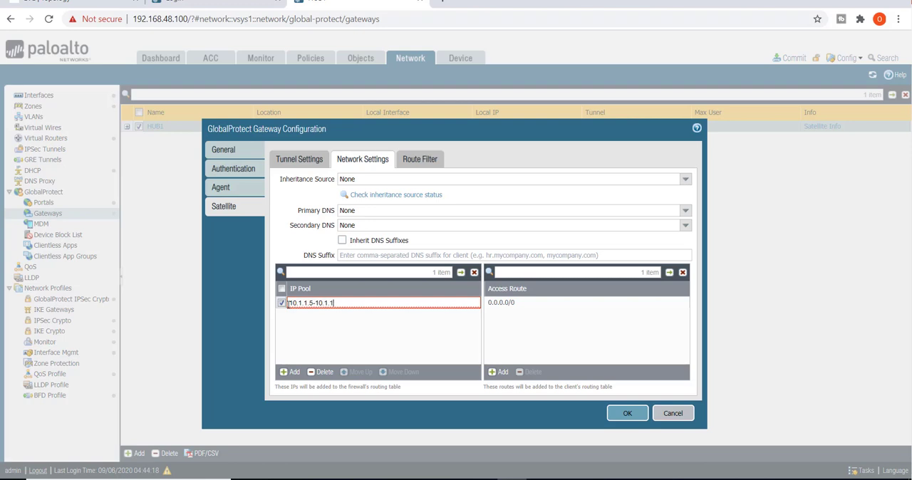
type(".10")
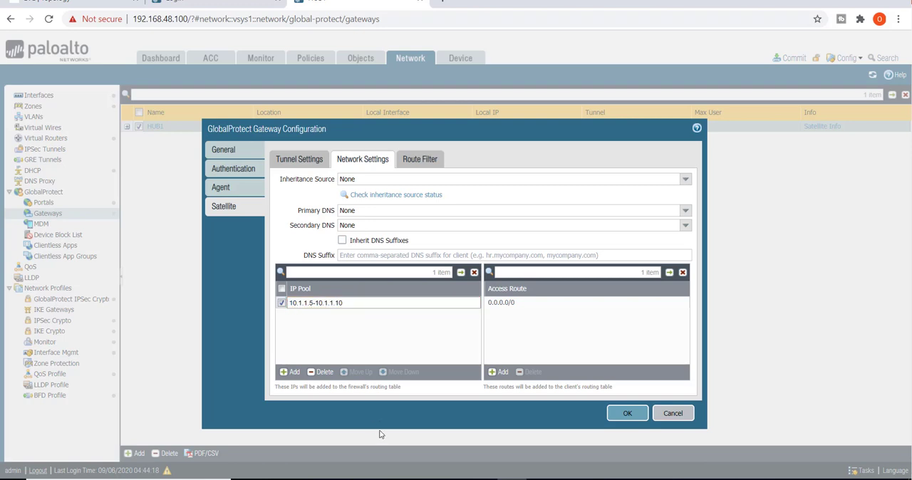
left_click(379, 418)
left_click(626, 414)
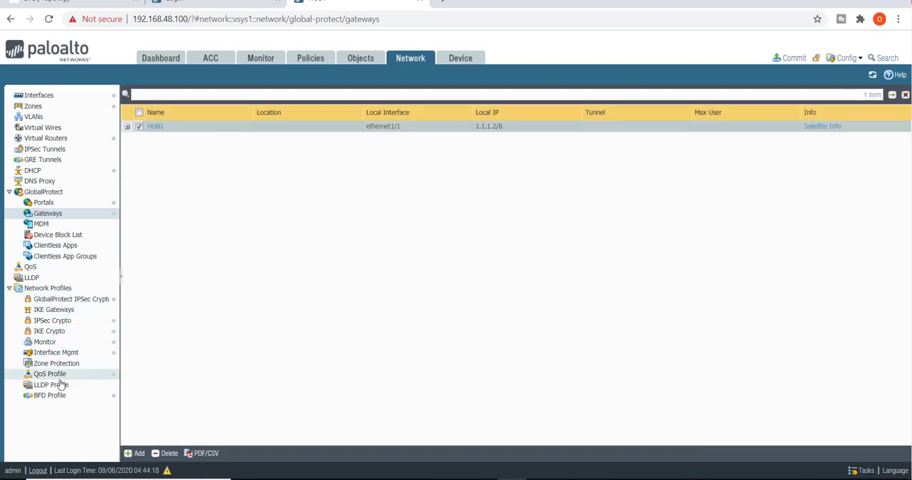
- Review the IPSec crypto profiles available on the firewall and return to the gateway list
left_click(61, 324)
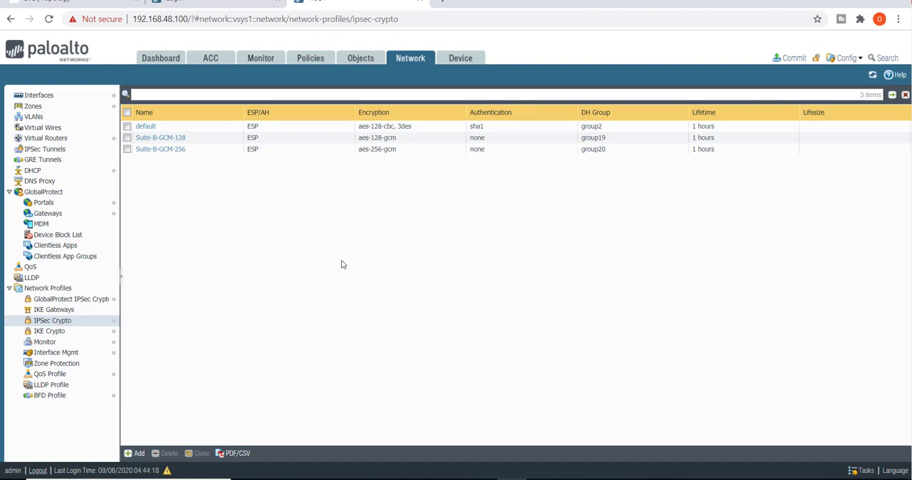
left_click(48, 213)
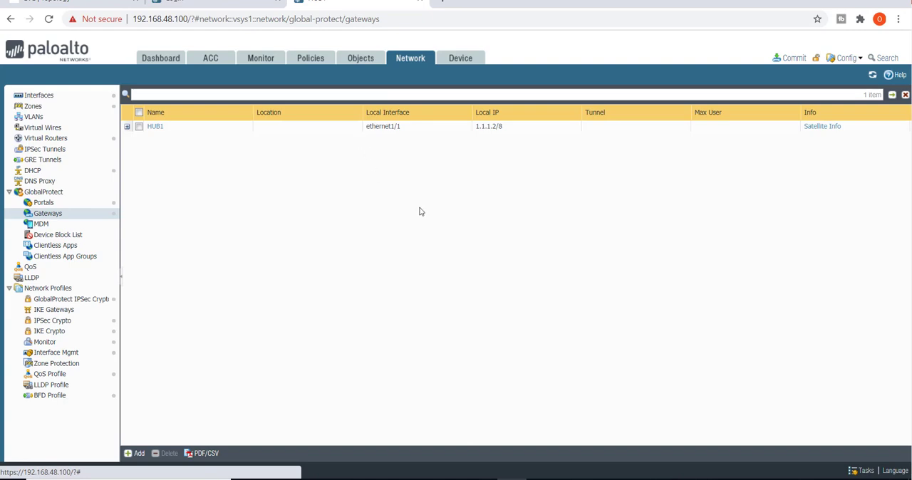
- Validate all pending changes and commit them to the firewall's running configuration
left_click(793, 59)
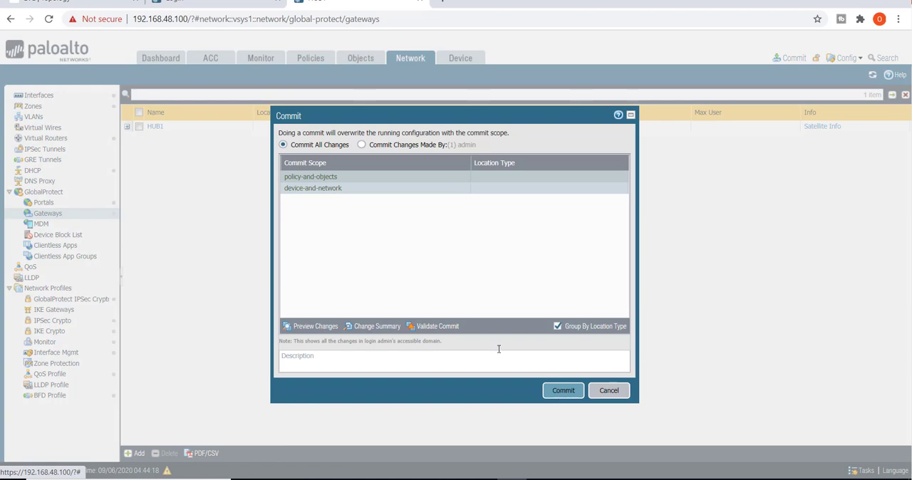
left_click(435, 326)
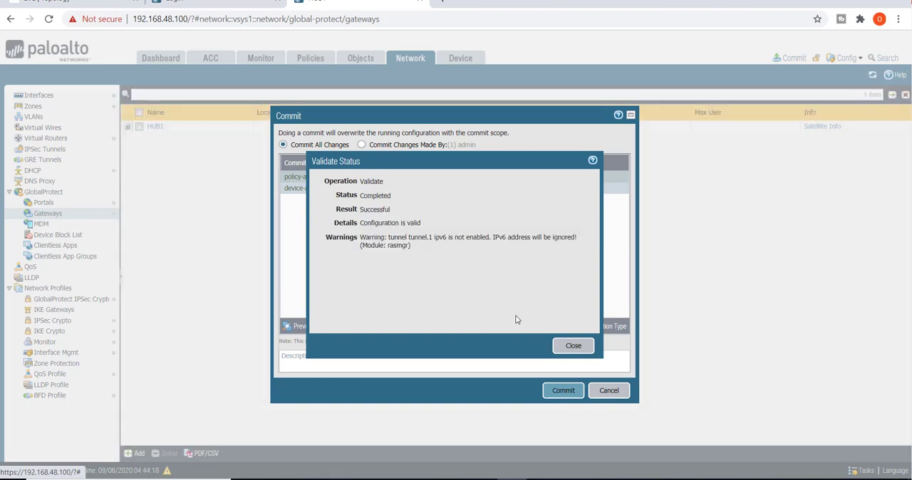
left_click(574, 347)
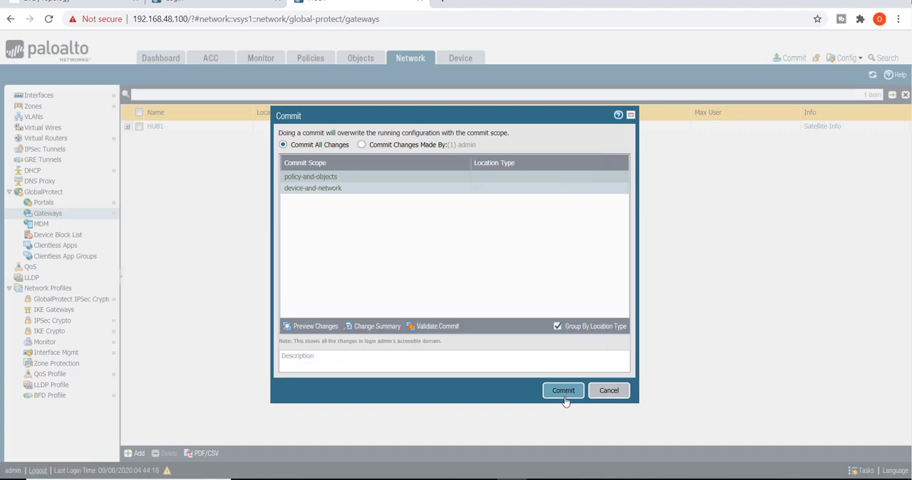
left_click(564, 397)
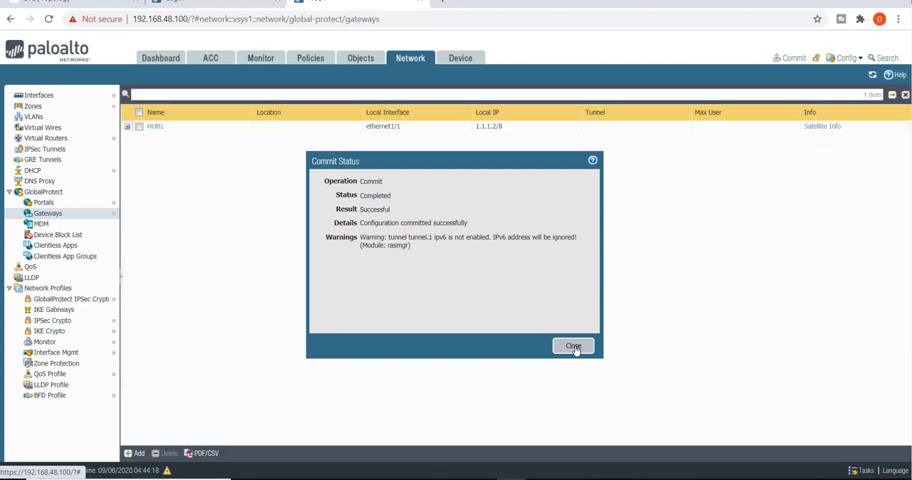
left_click(574, 347)
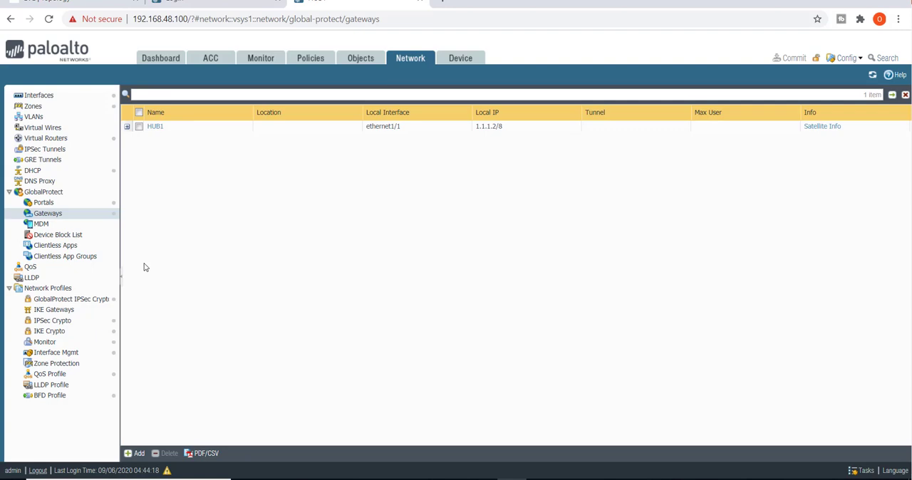
- Review the devices and gateways of the Test1 satellite entry in the LSVPN portal, and save the satellite and portal configuration
left_click(65, 203)
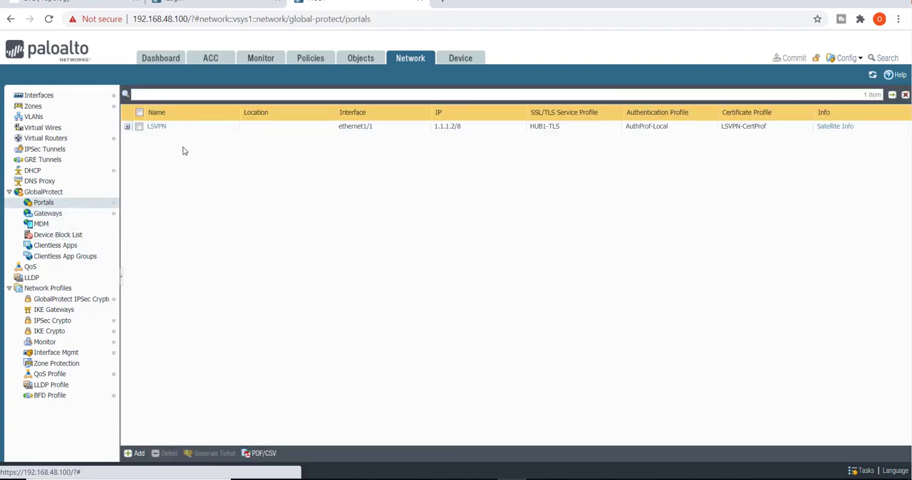
left_click(159, 128)
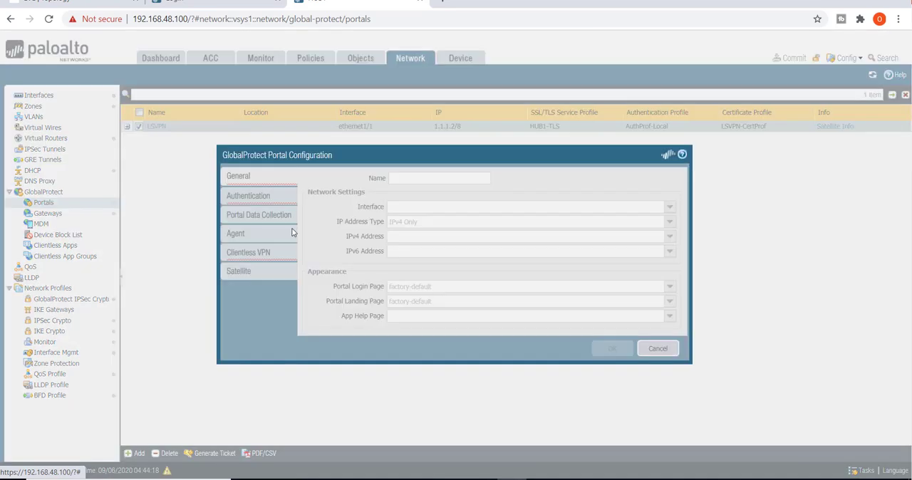
left_click(246, 271)
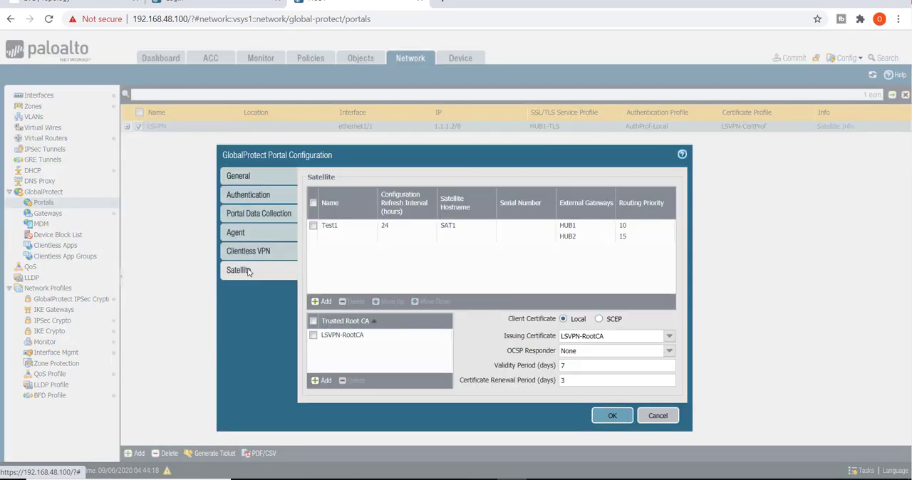
left_click(329, 226)
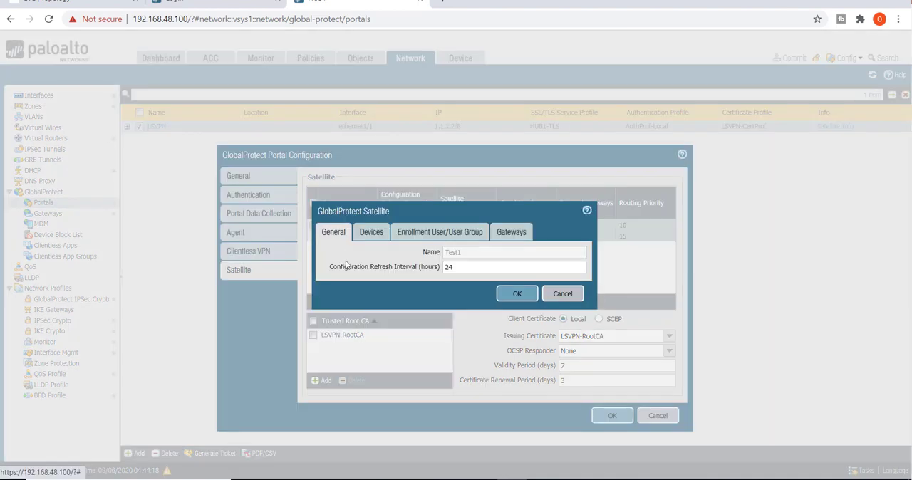
left_click(371, 232)
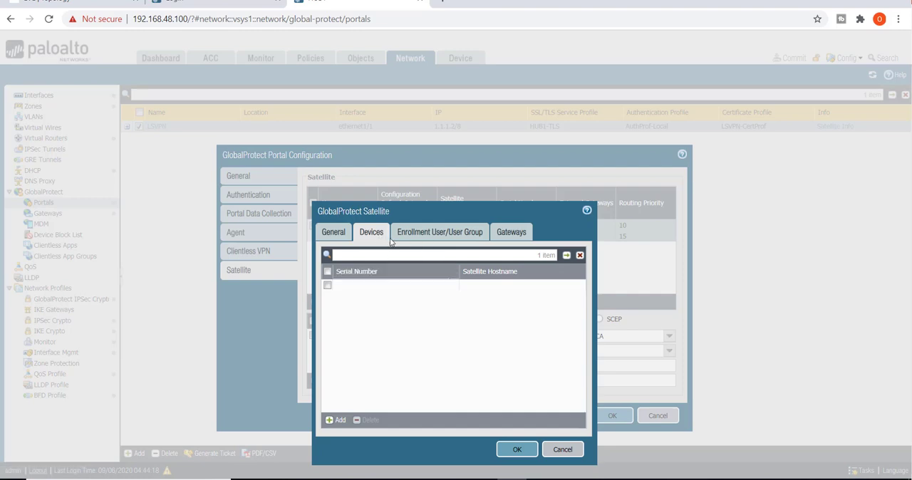
left_click(517, 235)
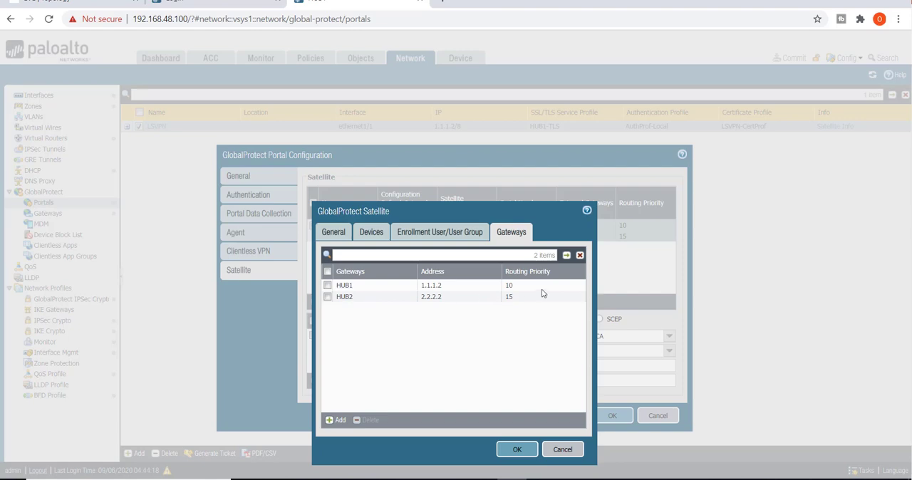
left_click(517, 449)
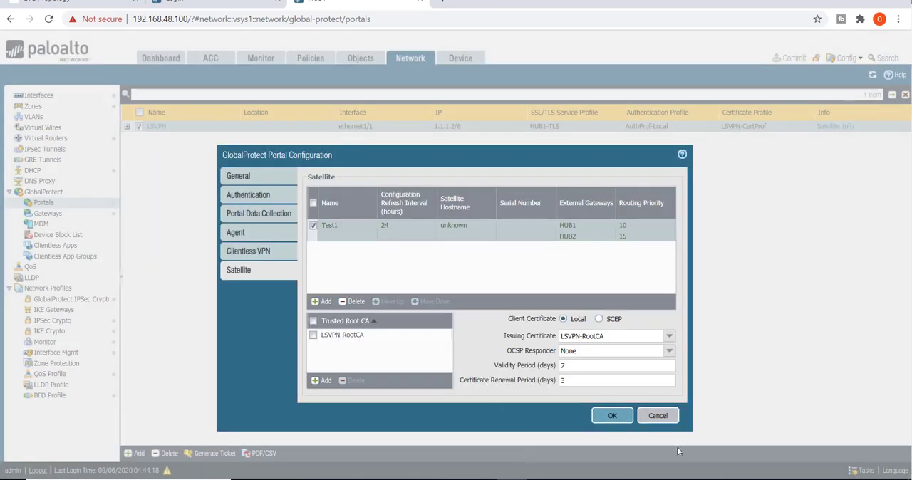
left_click(613, 416)
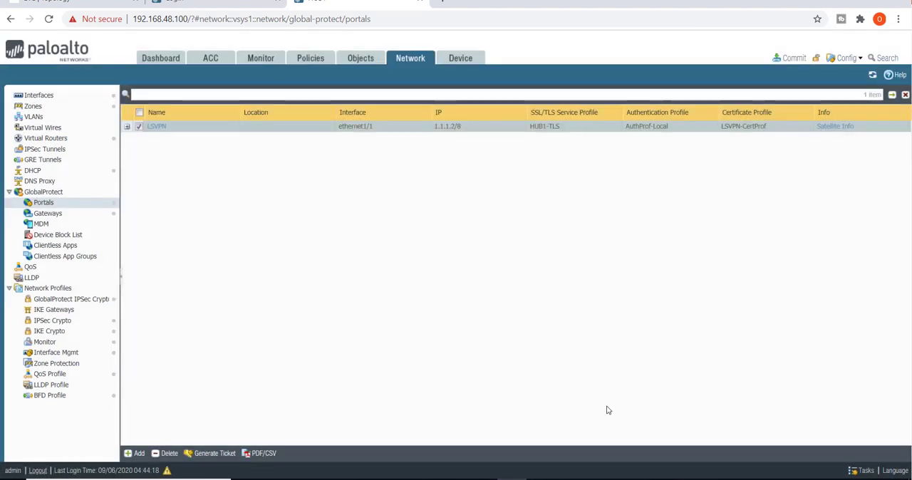